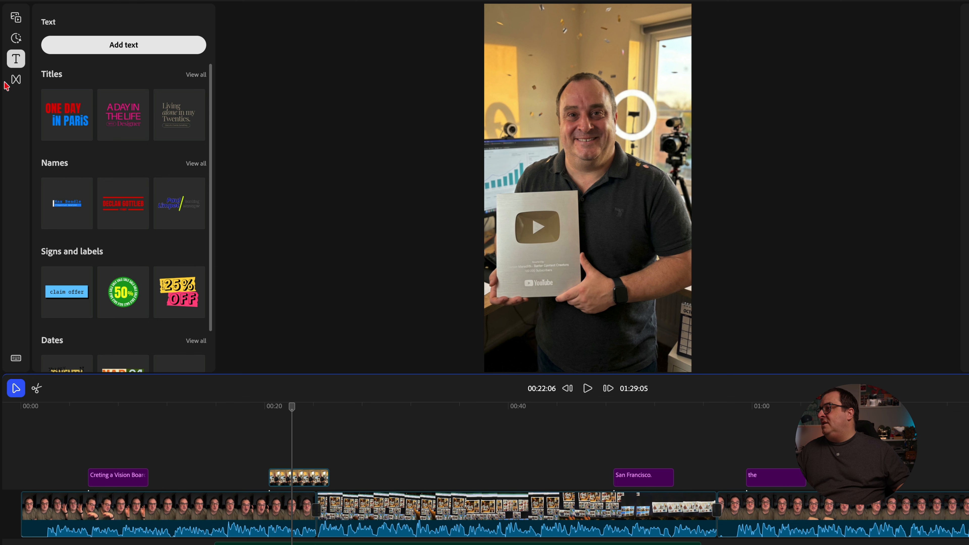
# Show the available transitions and try to lengthen the Dissolve between the talking-head clip and the vision board clip beyond 0.8 seconds.
pyautogui.click(15, 80)
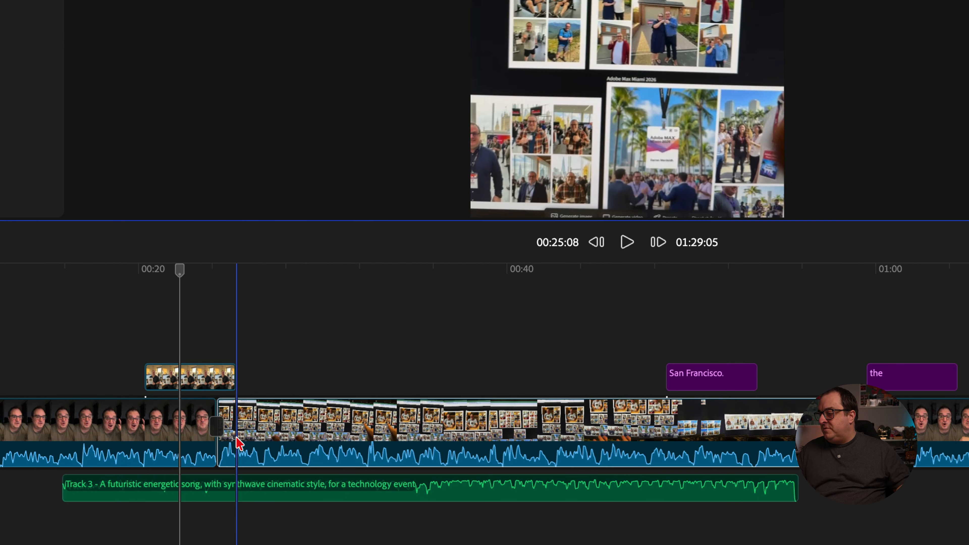
pyautogui.scroll(2, 239, 443)
pyautogui.scroll(2, 239, 443)
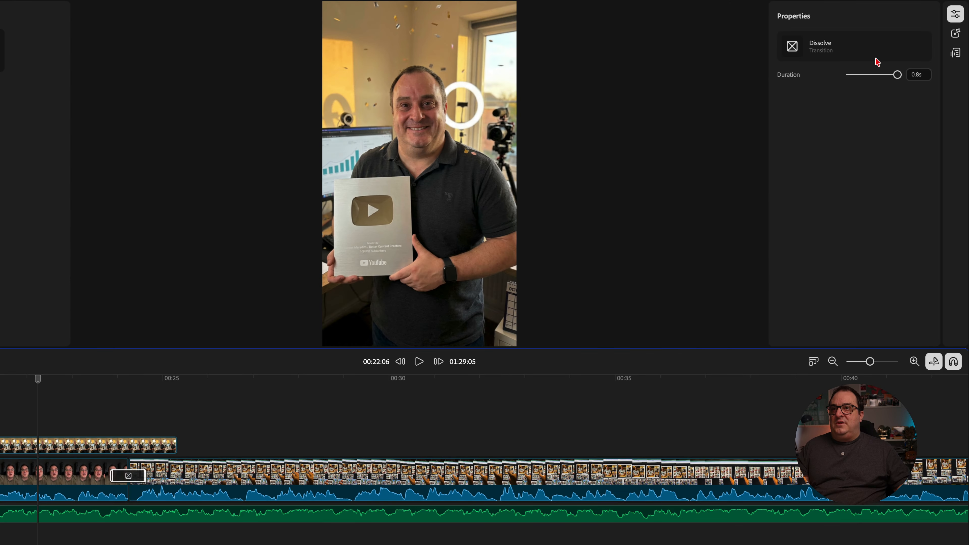
pyautogui.moveTo(901, 79); pyautogui.dragTo(935, 69)
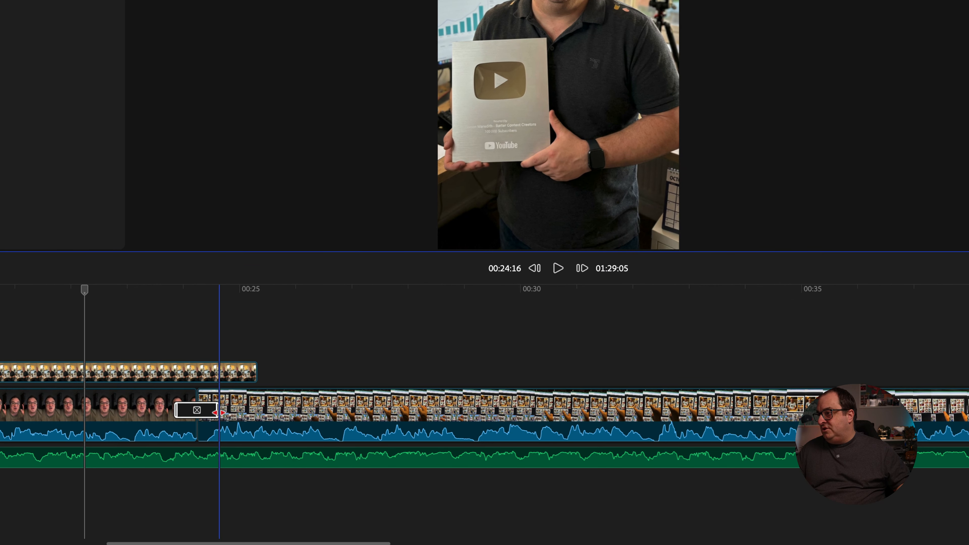
pyautogui.moveTo(148, 477); pyautogui.dragTo(138, 477)
pyautogui.moveTo(208, 412); pyautogui.dragTo(219, 412)
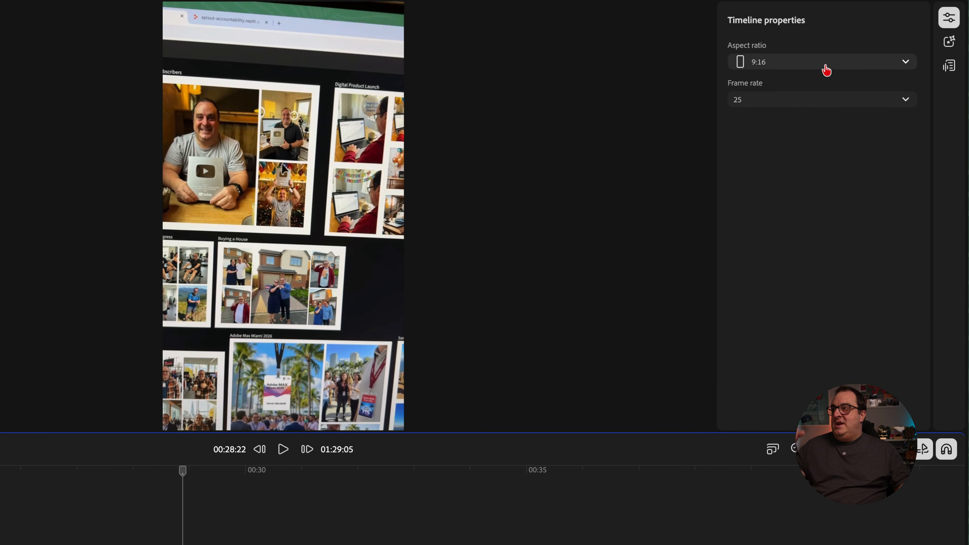
# Review the aspect ratio options available for the timeline without changing the ratio.
pyautogui.click(826, 69)
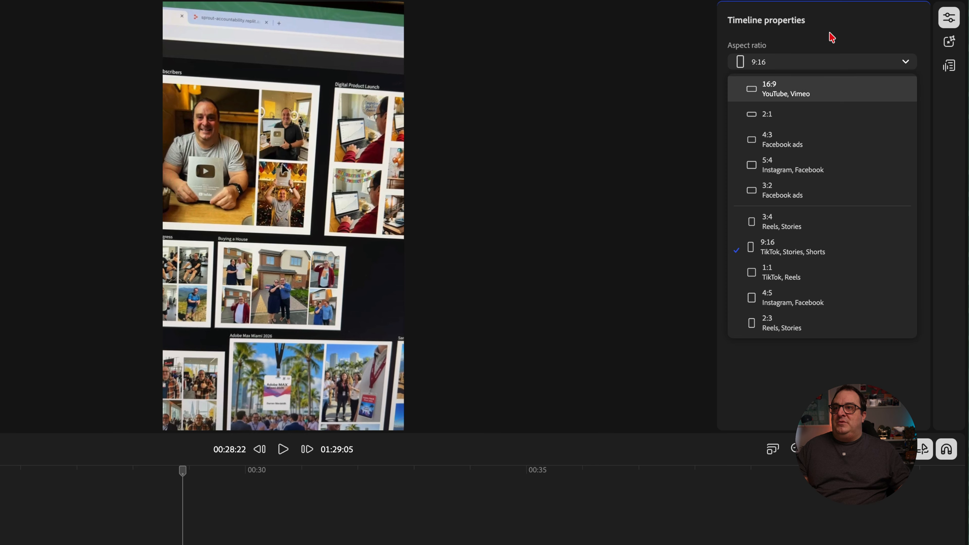
pyautogui.click(830, 45)
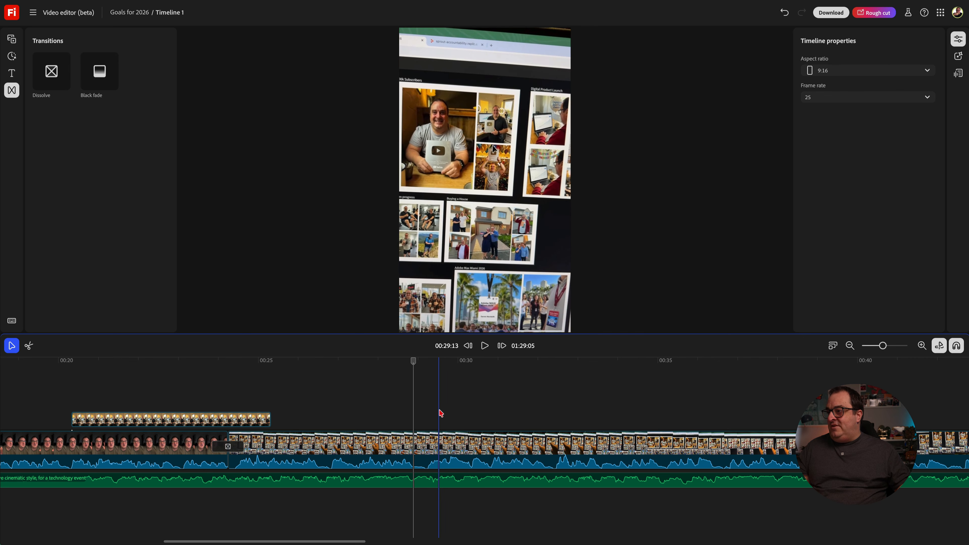
# Select the talking-head clip at the start of the timeline and show its transcript for text-based editing.
pyautogui.scroll(-2, 440, 413)
pyautogui.hscroll(-10, 442, 413)
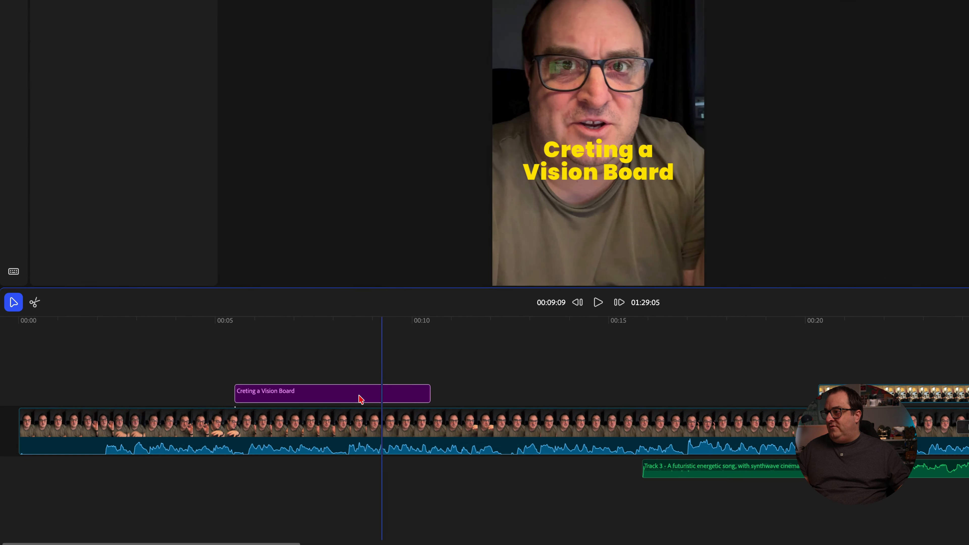
pyautogui.click(237, 451)
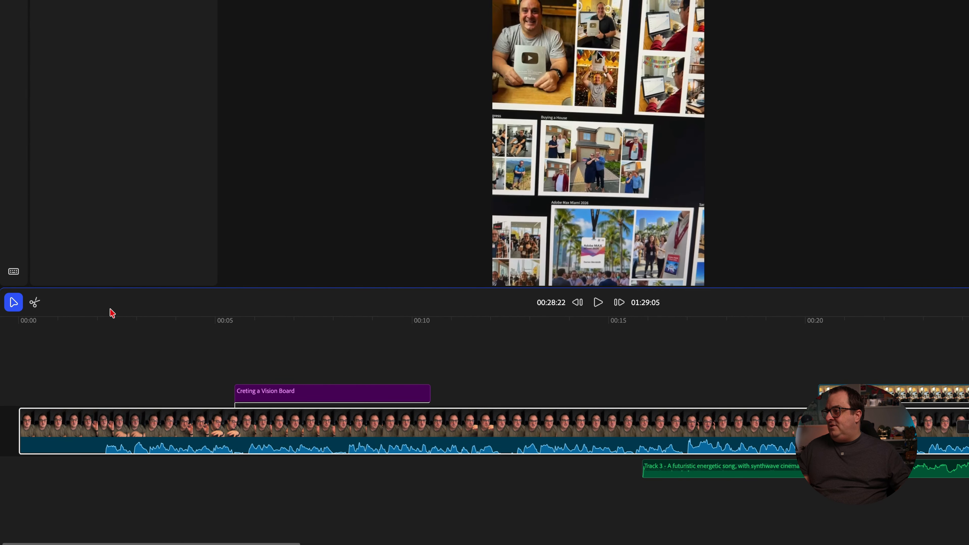
pyautogui.click(106, 322)
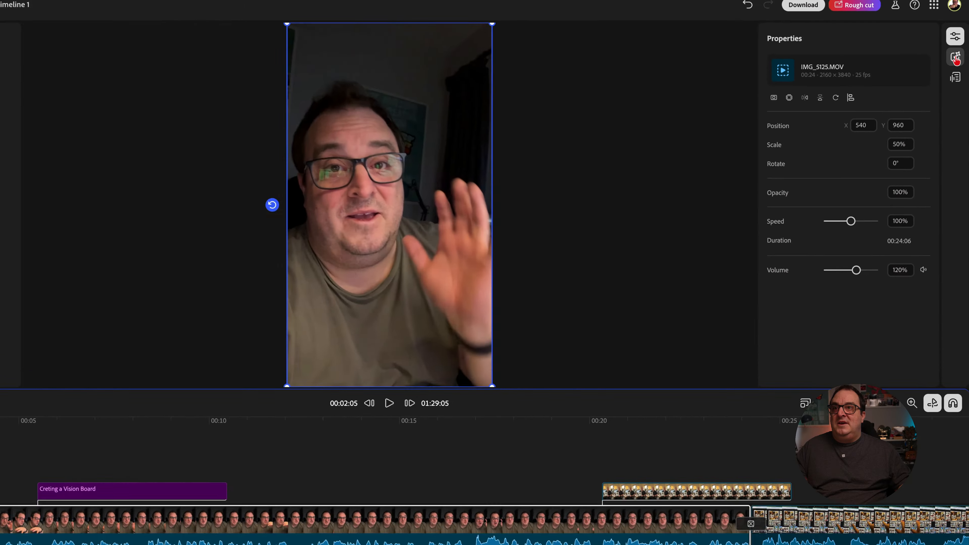
pyautogui.click(955, 77)
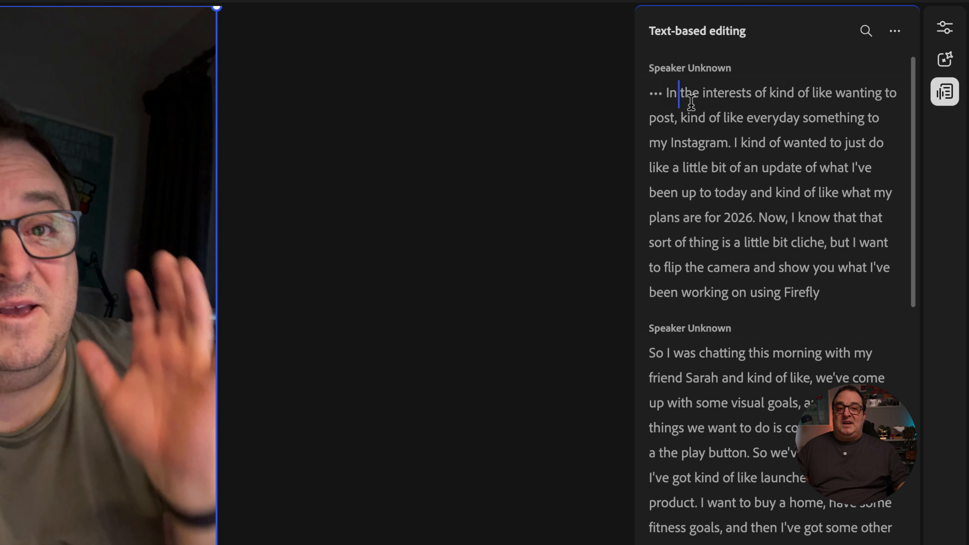
# Delete the silent pause before "In the interests" from the transcript, cutting it from the start of the video.
pyautogui.click(656, 93)
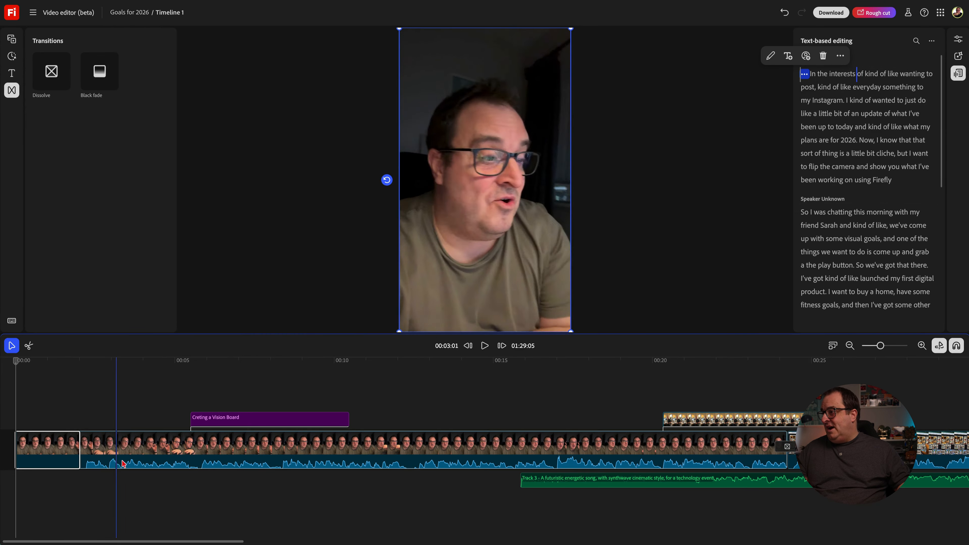
pyautogui.click(22, 444)
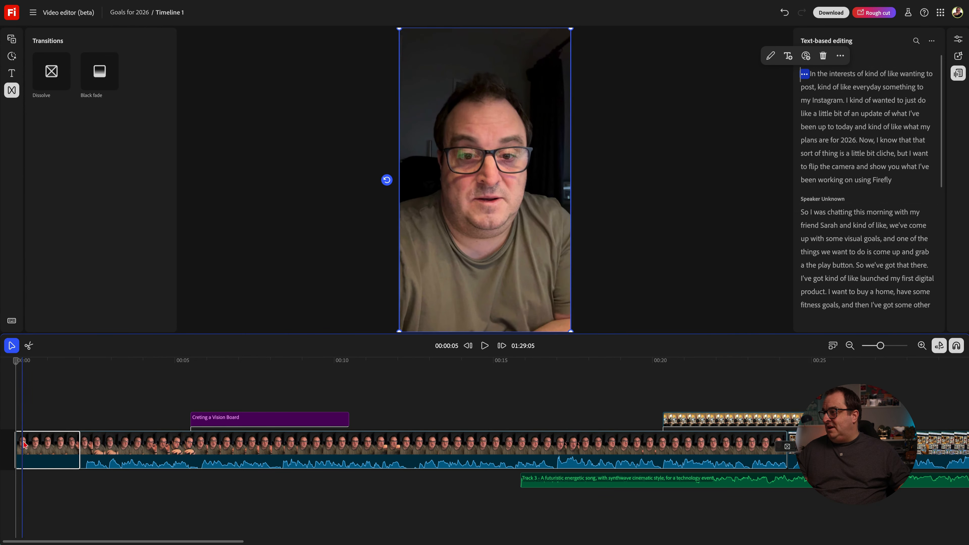
pyautogui.click(69, 458)
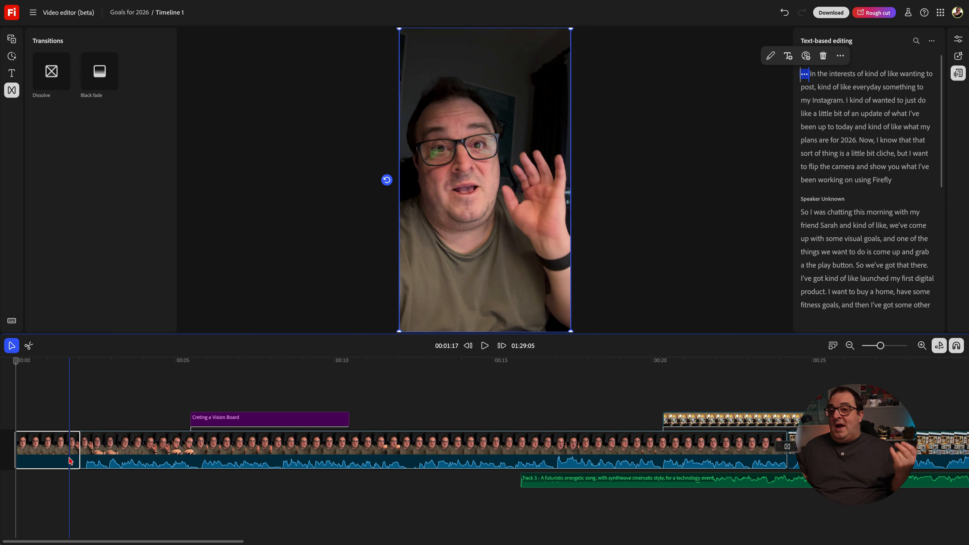
pyautogui.press('Home')
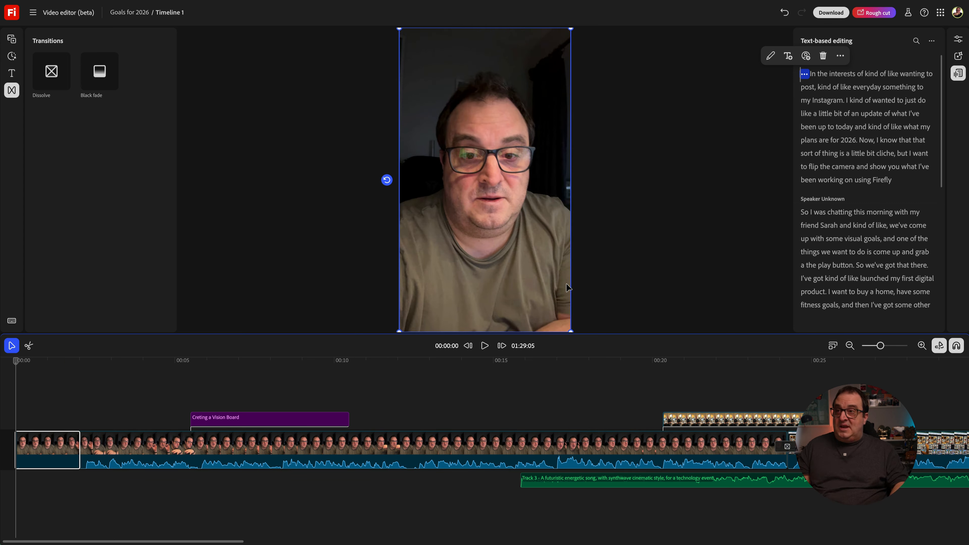
pyautogui.press('Delete')
pyautogui.click(573, 392)
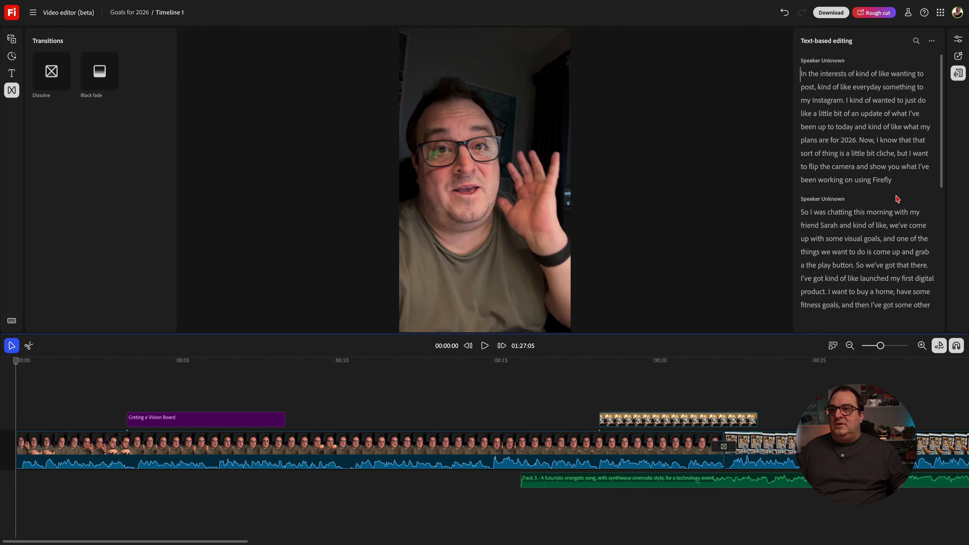
# Highlight the transcript passage from "for 2026" to "using Firefly" to locate its footage on the timeline, then clear the selection.
pyautogui.moveTo(895, 179); pyautogui.dragTo(835, 138)
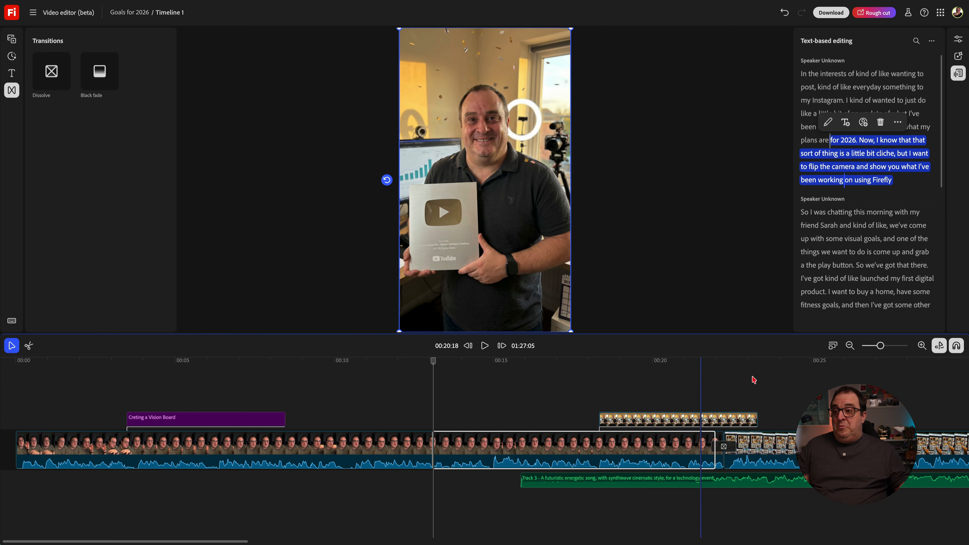
pyautogui.click(749, 391)
# Locate the San Francisco title on the timeline and highlight the matching words "San Francisco." in the transcript.
pyautogui.hscroll(10, 748, 391)
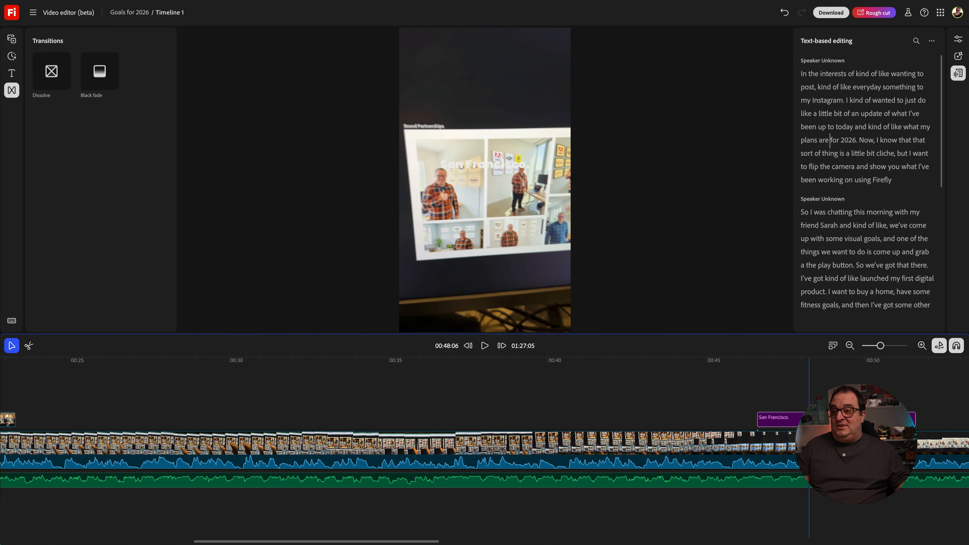
pyautogui.click(814, 420)
pyautogui.click(566, 229)
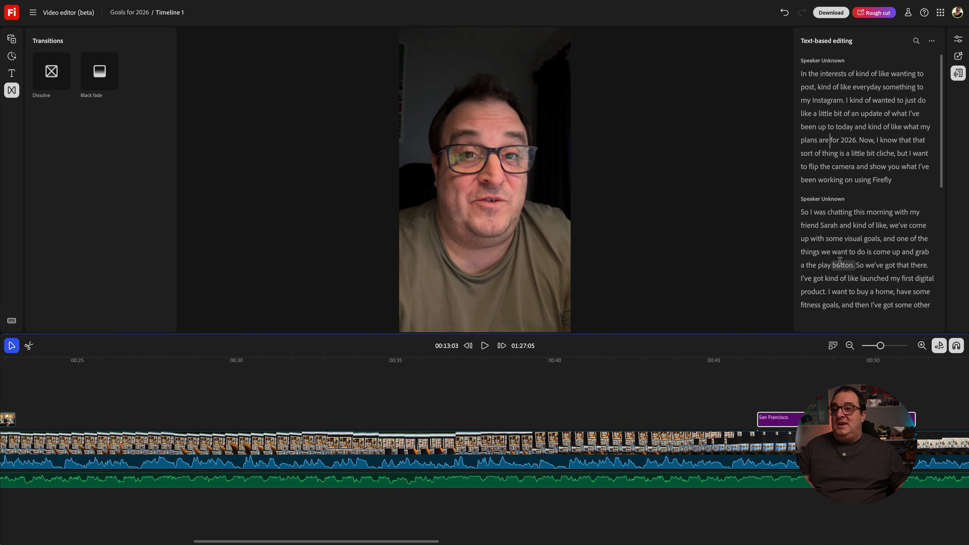
pyautogui.scroll(-5, 840, 261)
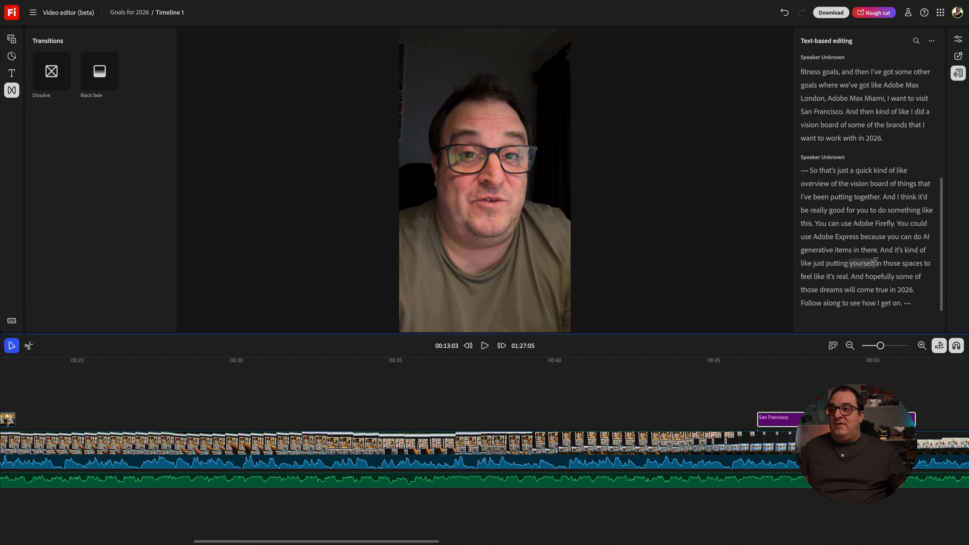
pyautogui.scroll(1, 846, 218)
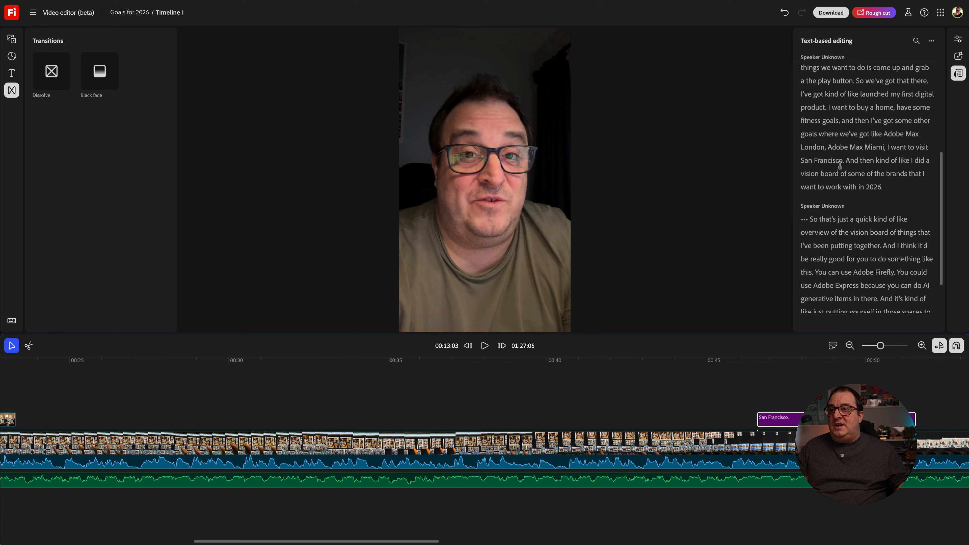
pyautogui.click(803, 160)
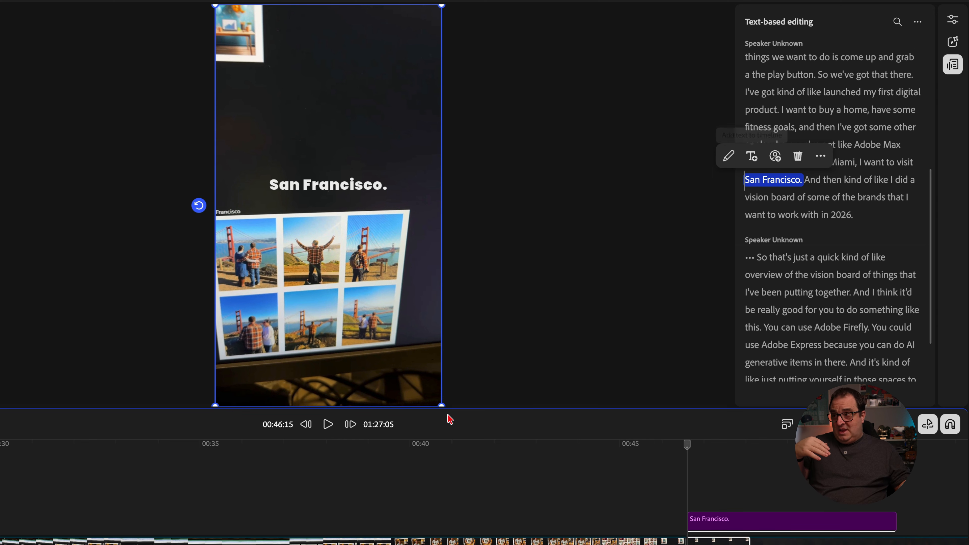
pyautogui.click(381, 472)
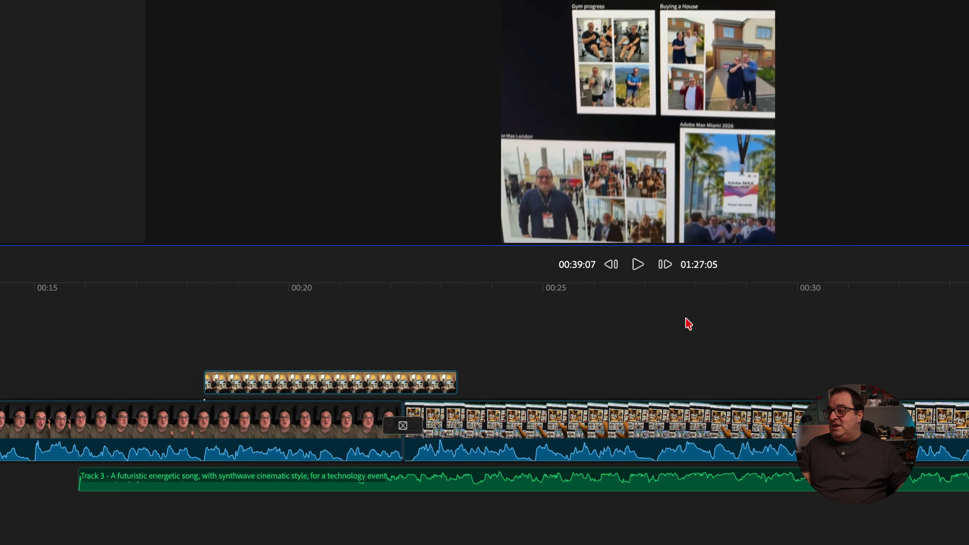
# Move the YouTube plaque photo clip to start just before 00:20 on the overlay track, and place the playhead at 00:21:04.
pyautogui.click(388, 382)
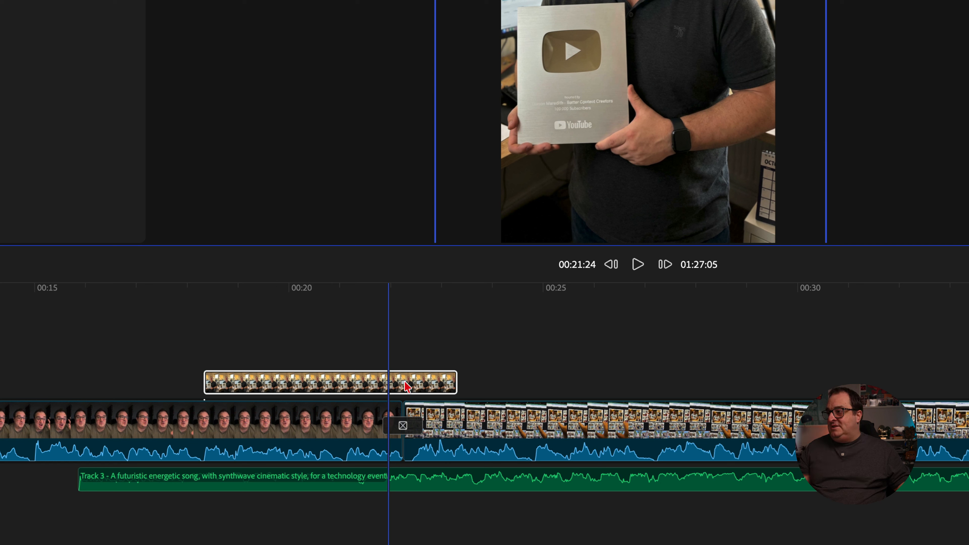
pyautogui.moveTo(406, 386); pyautogui.dragTo(496, 382)
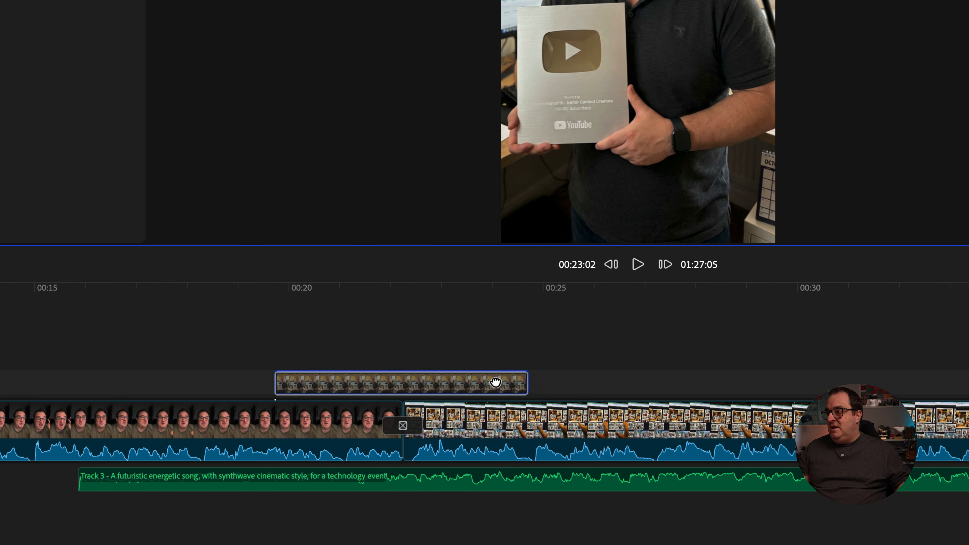
pyautogui.moveTo(332, 290); pyautogui.dragTo(350, 300)
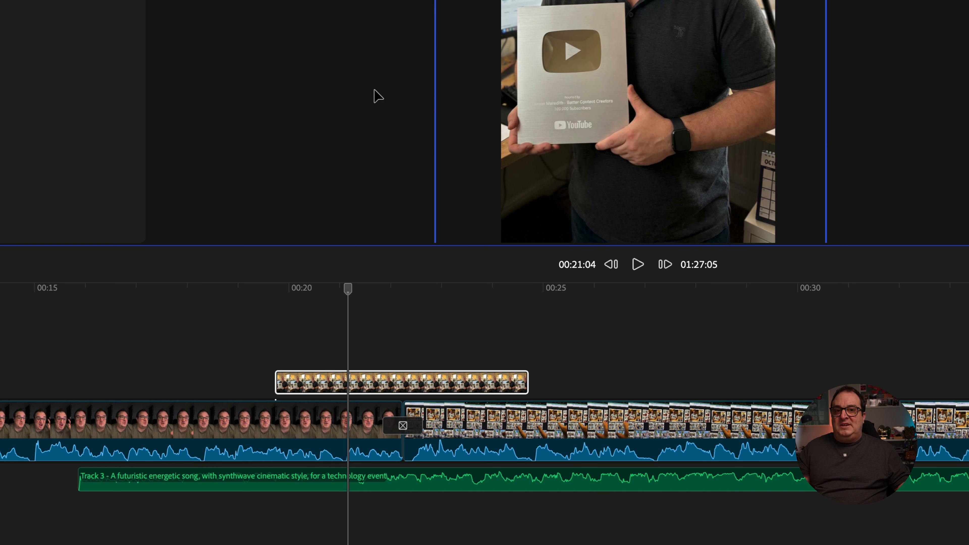
pyautogui.click(552, 473)
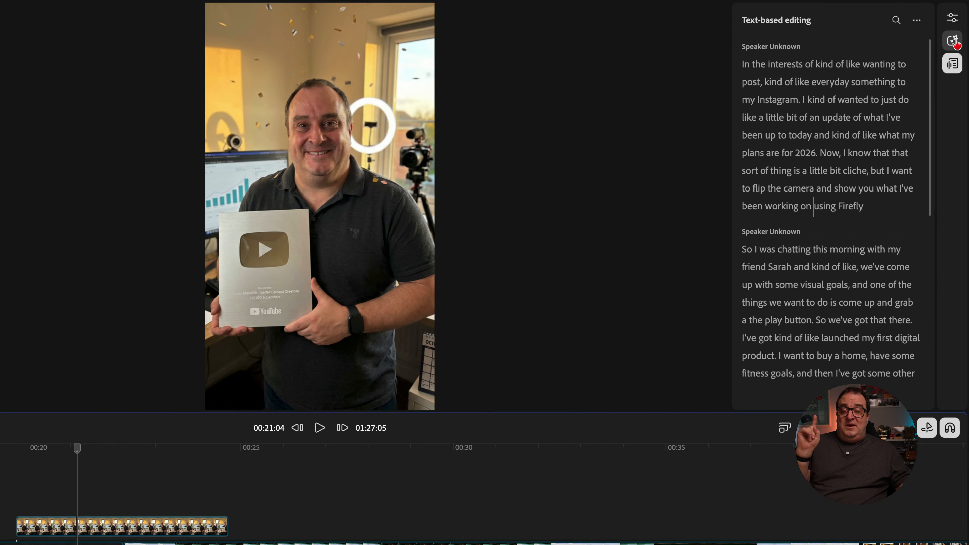
# Open the video generation settings and show the resolution choices for the Firefly Video model.
pyautogui.click(954, 41)
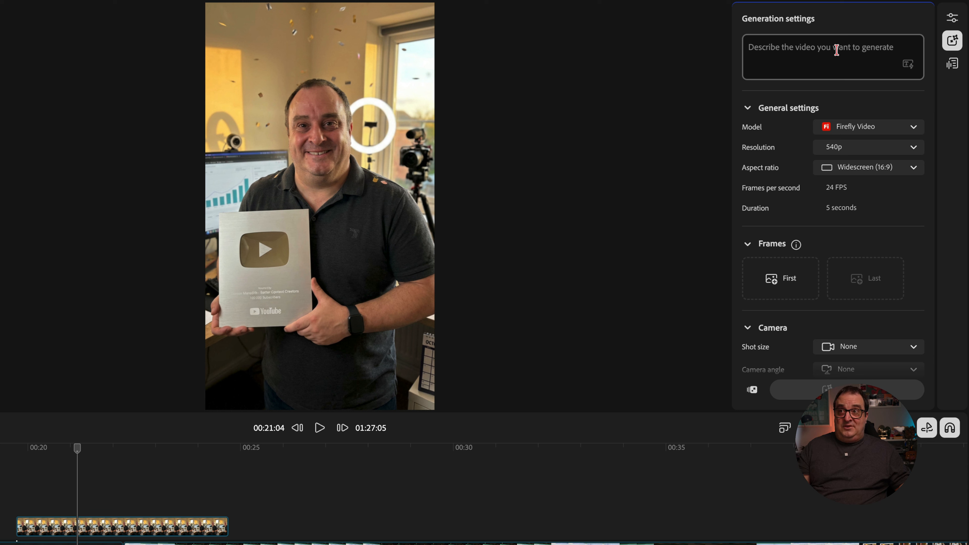
pyautogui.click(877, 146)
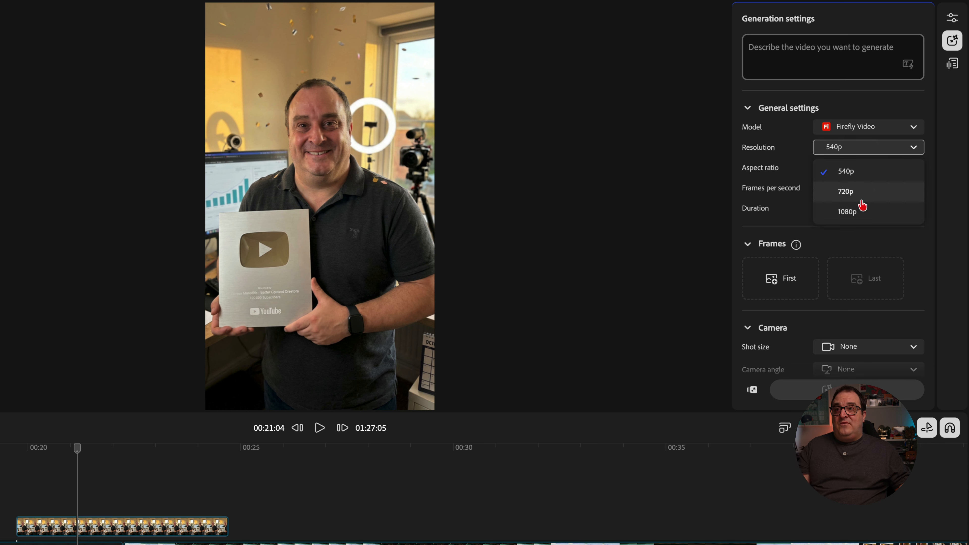